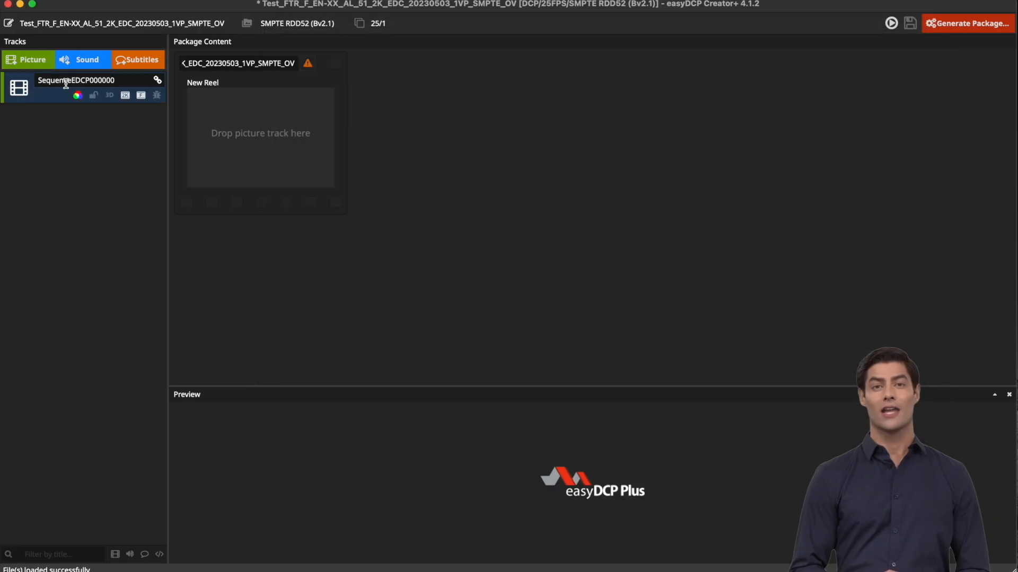
Drop the SequenceEDCP000000 picture track into a new Reel 1, which also adds a Marker Track File
left_click_drag(46, 101, 237, 120)
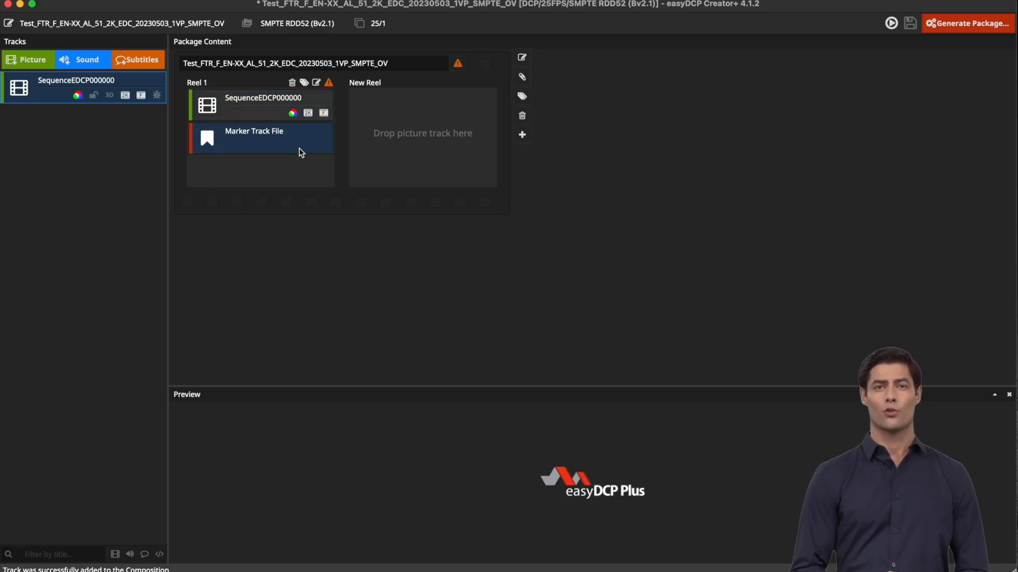
left_click(95, 62)
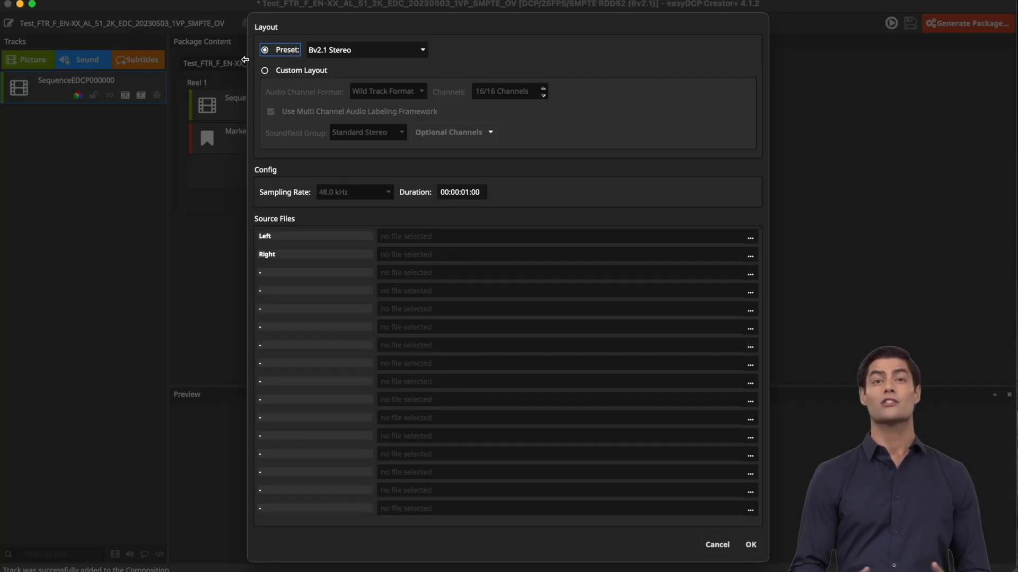
Create a silent sound track with custom Bv2.1 5.1 layout plus Visually Impaired-Narrative, tagged English (US)
left_click(423, 50)
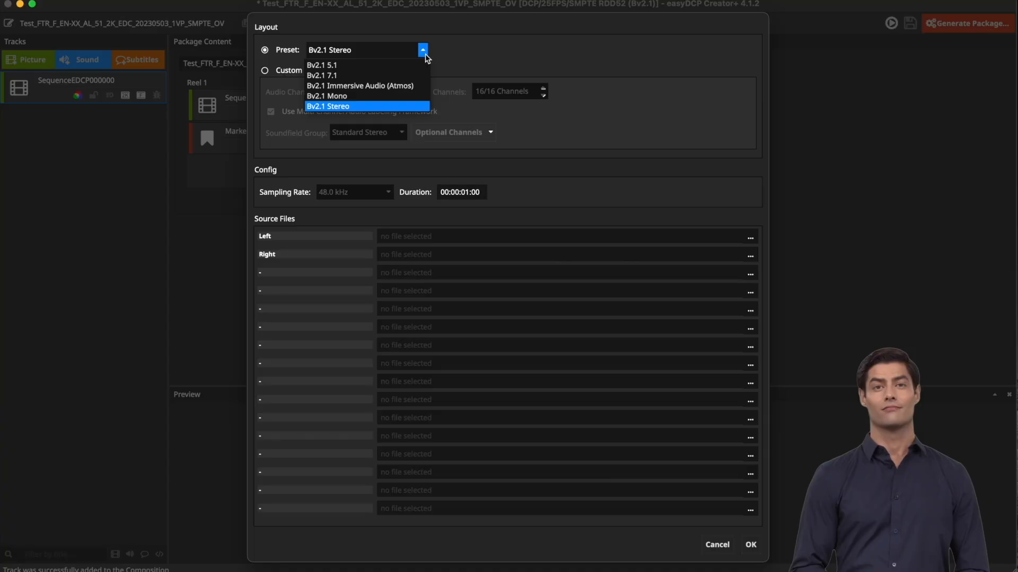
left_click(403, 66)
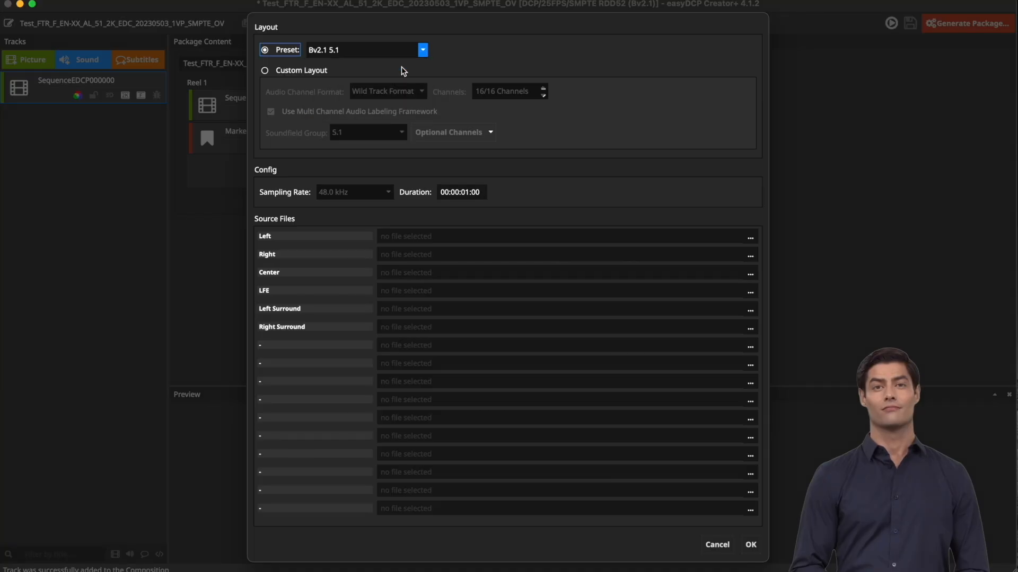
left_click(267, 72)
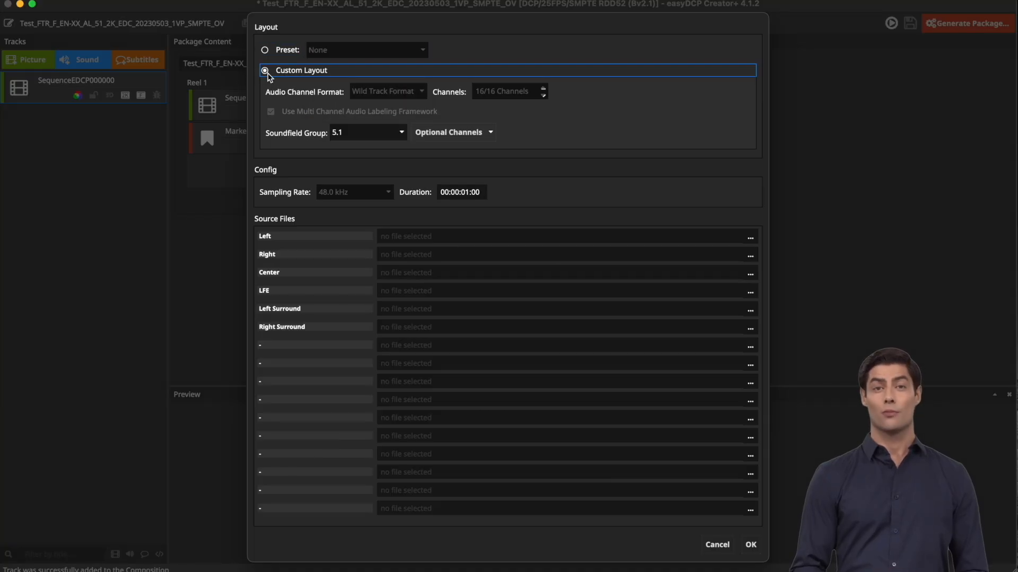
left_click(456, 133)
left_click(465, 167)
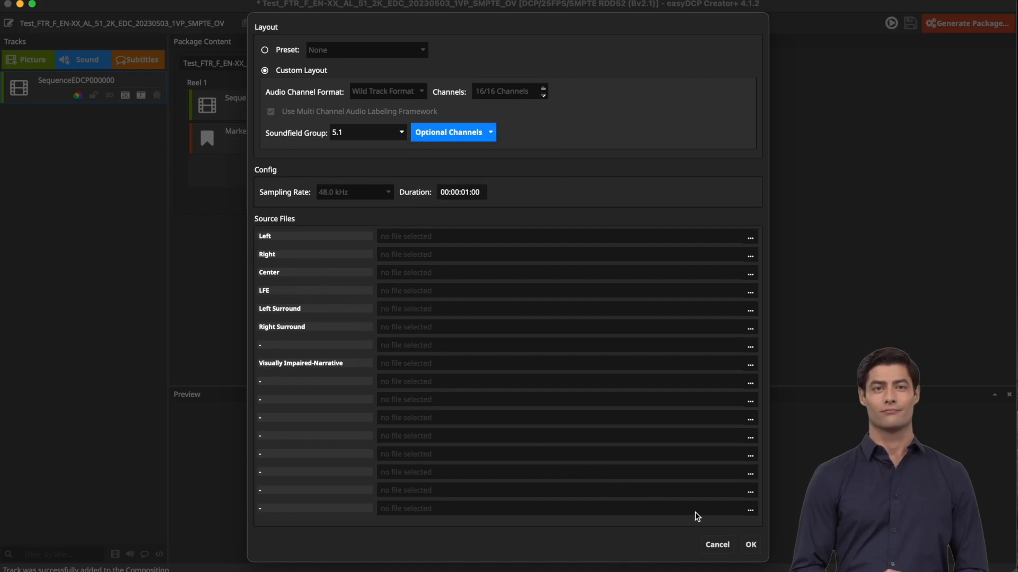
left_click(751, 545)
left_click(140, 127)
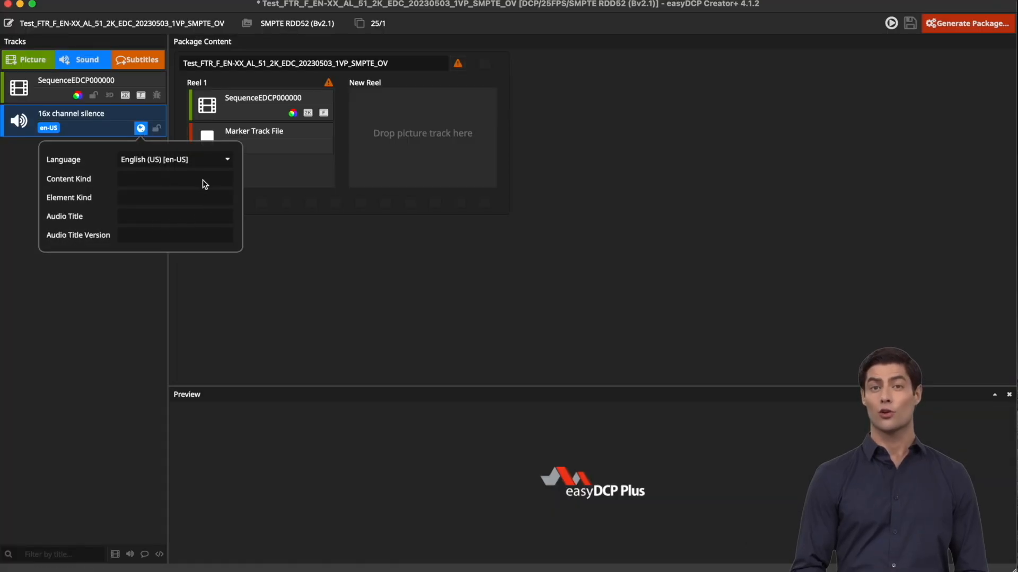
Add the en-US 16x channel silence track to Reel 1 beside the picture and marker tracks
left_click(141, 129)
left_click_drag(118, 131, 294, 131)
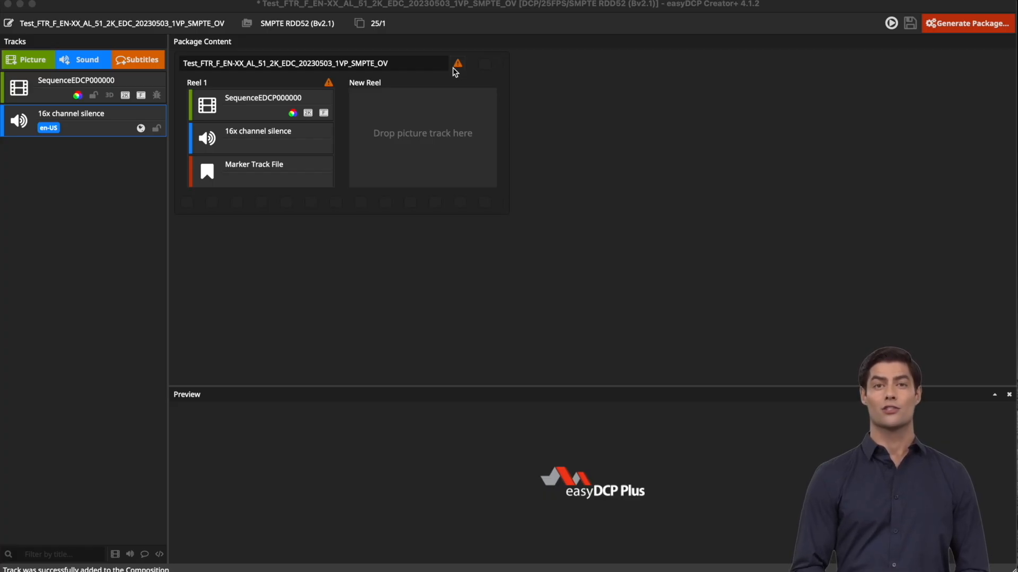
Read the Reel 1 duration mismatch error and non-SMPTE edit-rate warning in the validation log
left_click(456, 65)
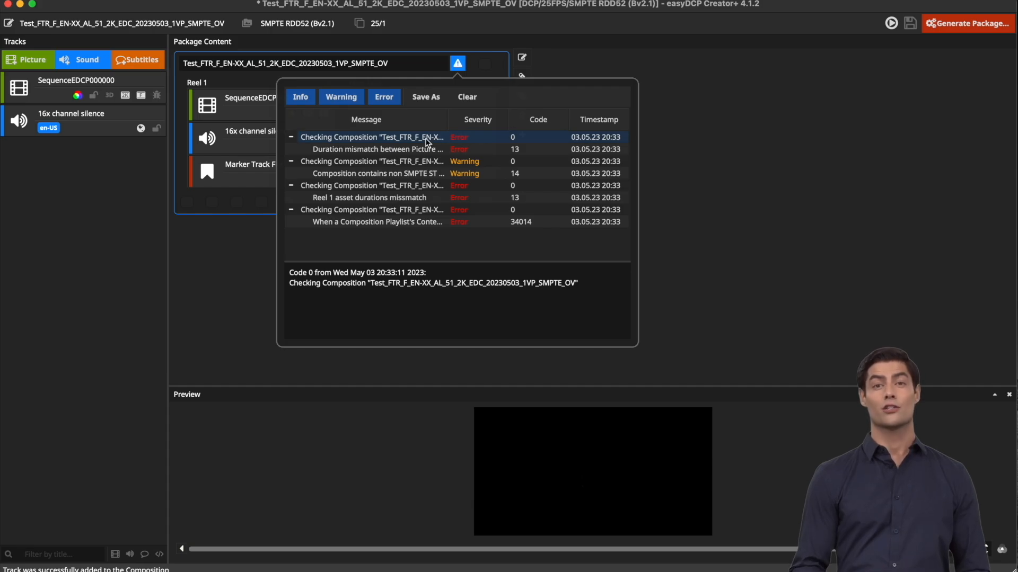
left_click(418, 201)
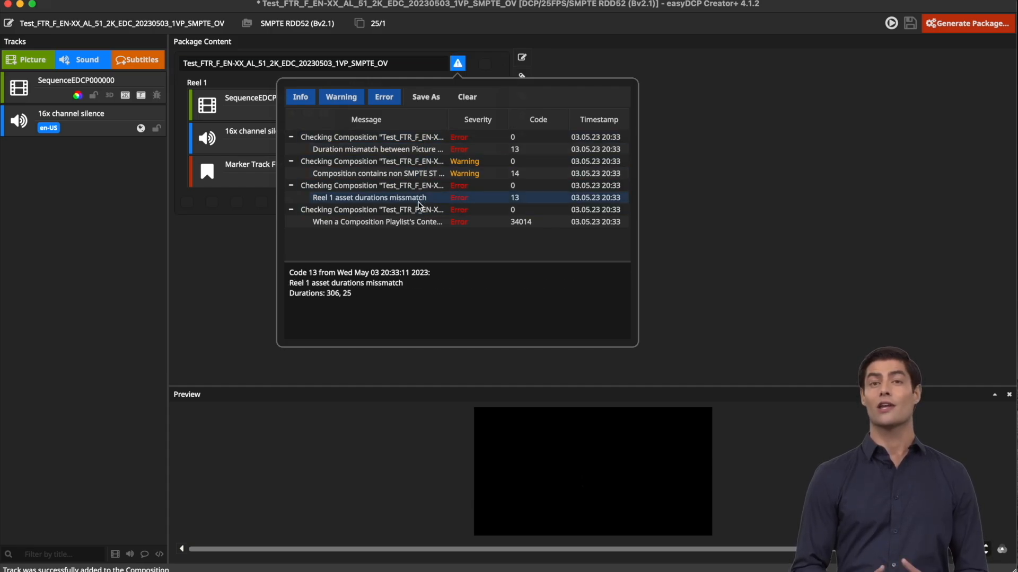
left_click(420, 175)
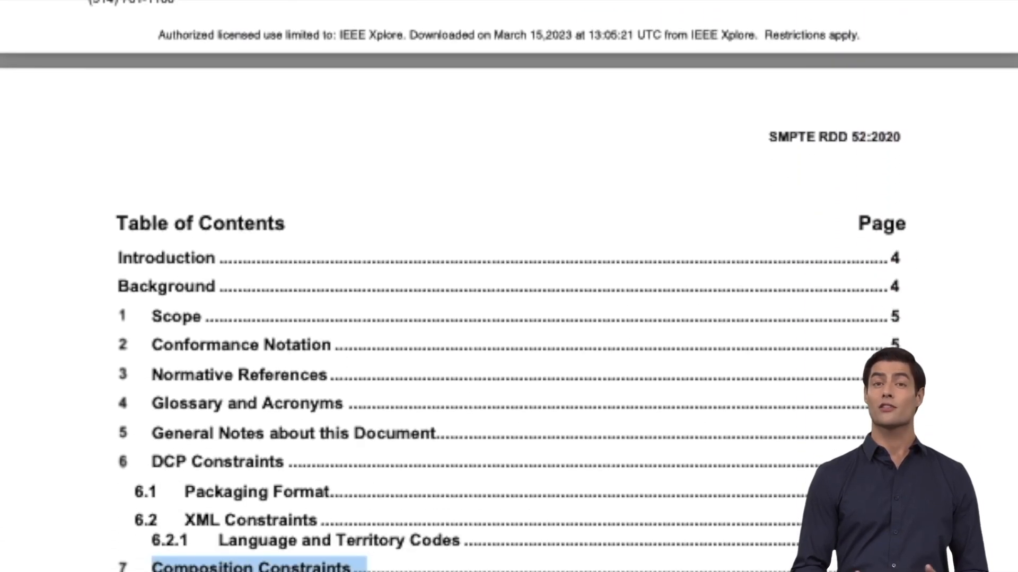
Jump to section 7 Composition Constraints in SMPTE RDD 52:2020 and view Table 1 Pixel Array Dimensions
left_click(153, 449)
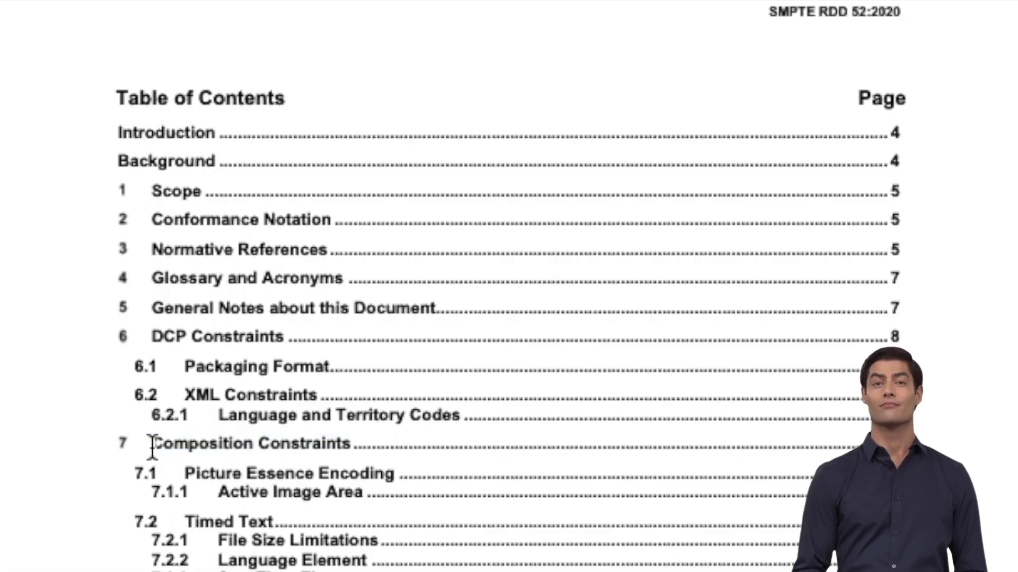
left_click_drag(128, 447, 380, 457)
left_click(380, 458)
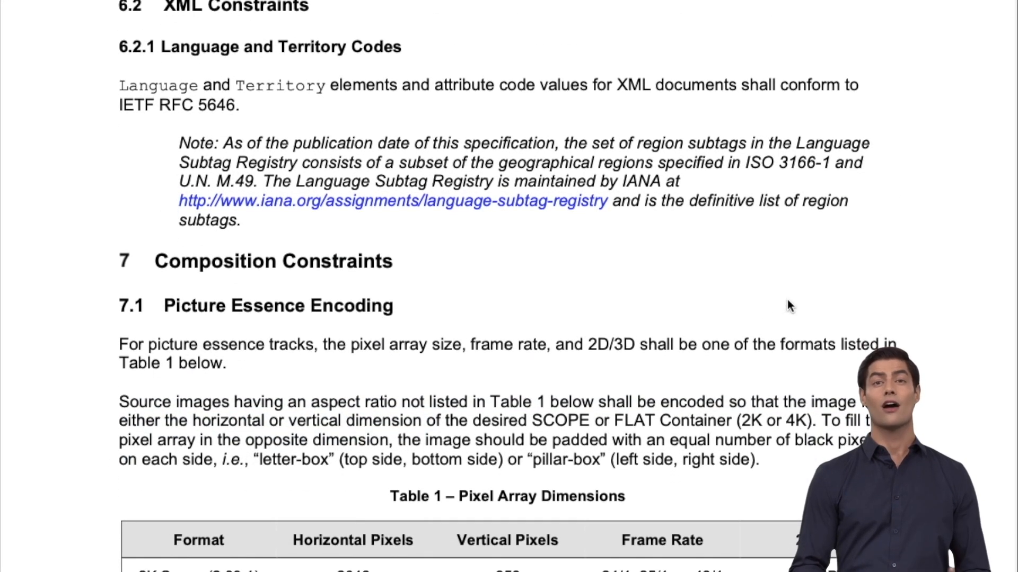
scroll(789, 305, "down", 5)
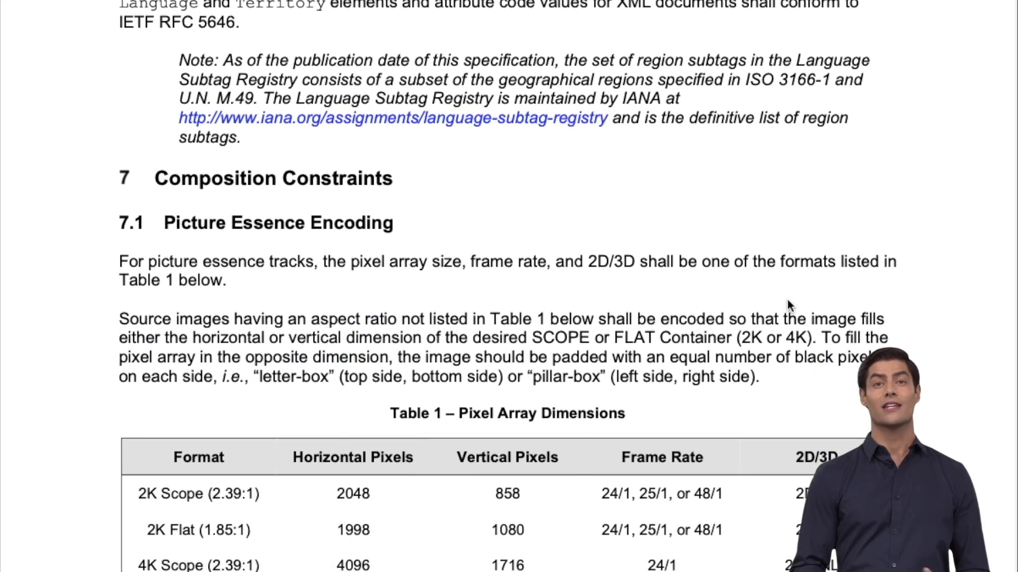
scroll(787, 300, "up", 1)
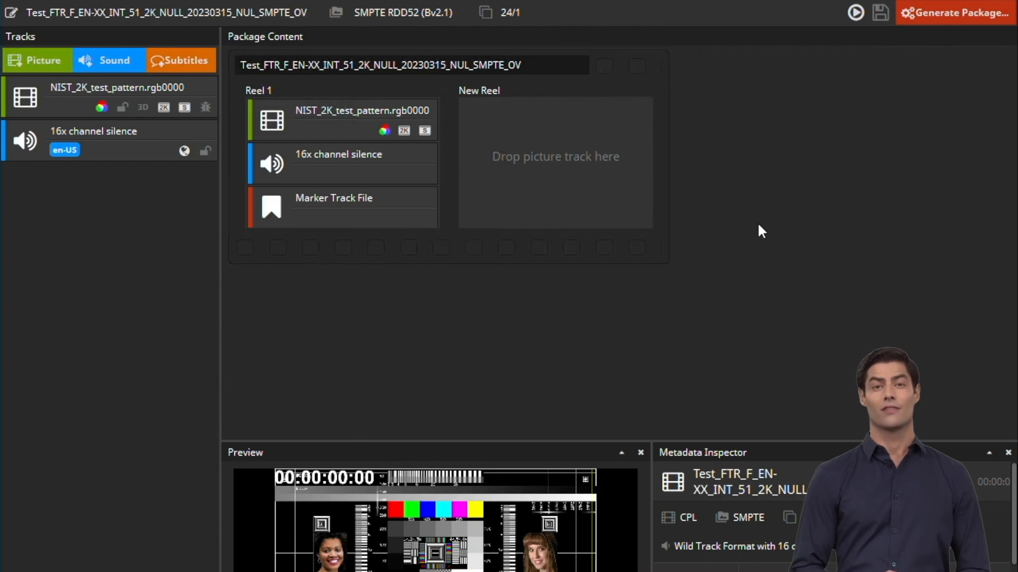
Set the composition's CPL metadata Content Kind to 'feature' and close the settings
mouse_move(592, 159)
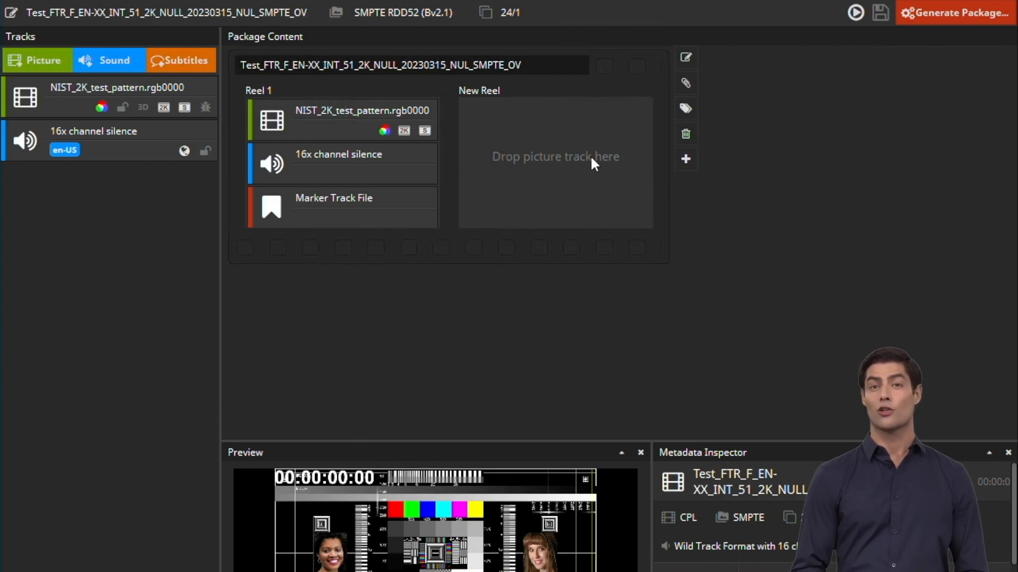
left_click(687, 56)
left_click(544, 49)
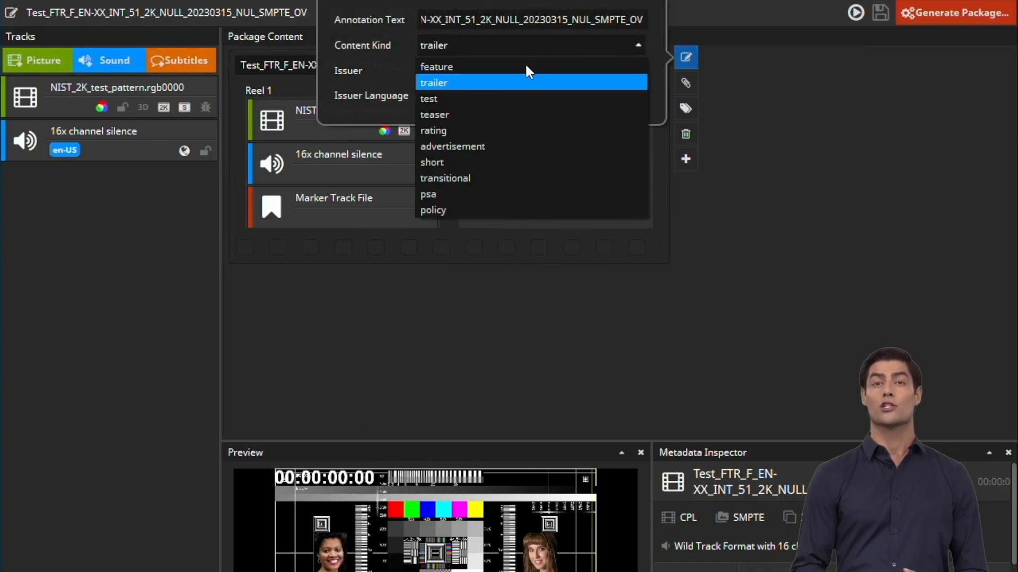
left_click(517, 66)
left_click(781, 250)
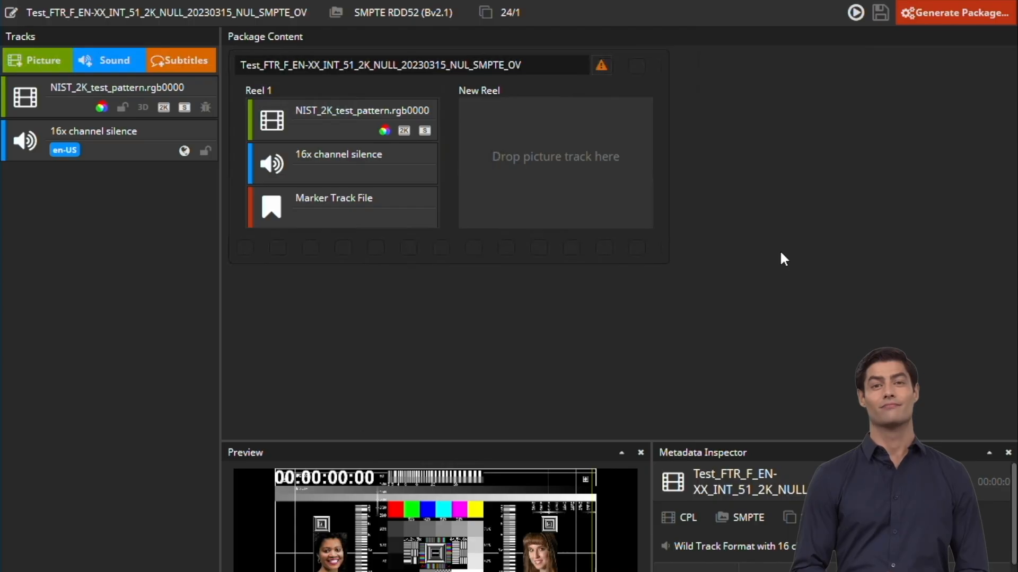
left_click(324, 130)
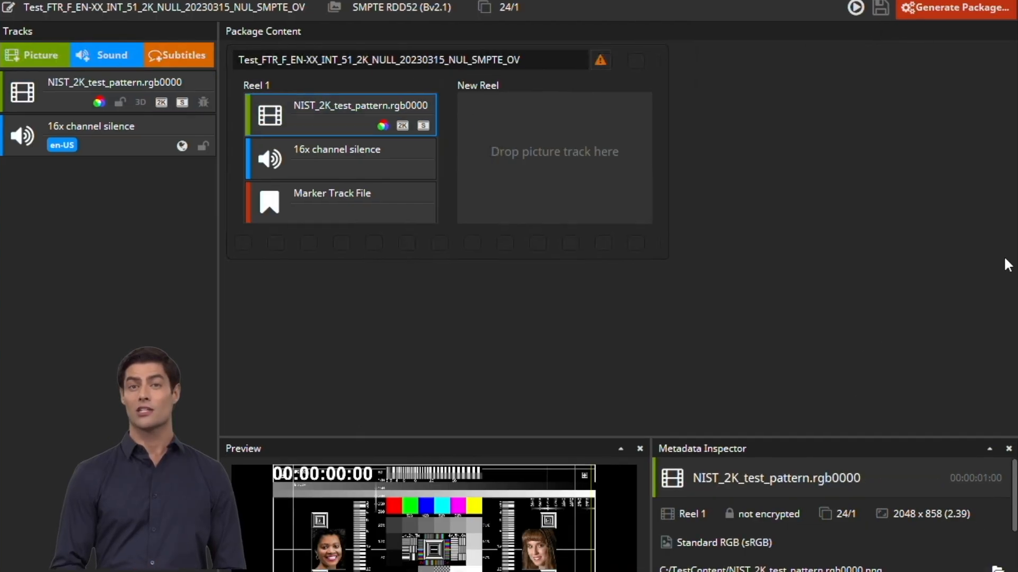
Add an FFMC (First Frame of Moving Credits) composition marker with offset 15
left_click(795, 564)
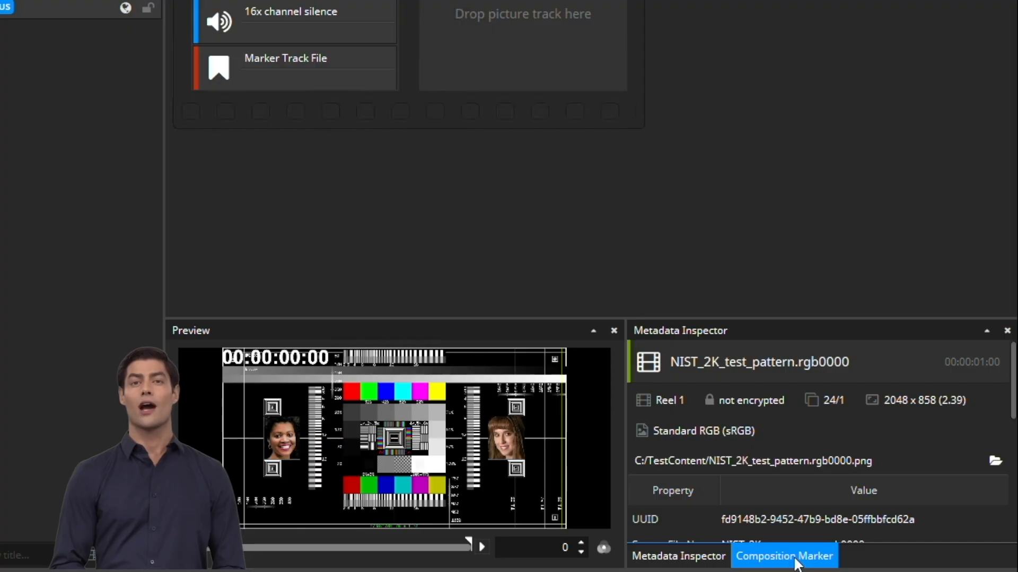
left_click(795, 556)
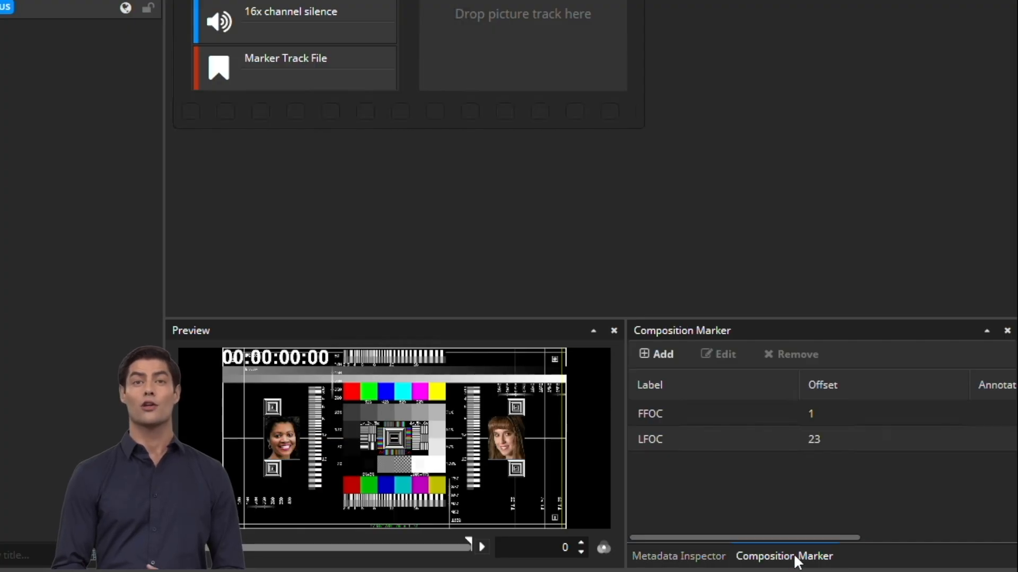
left_click(650, 353)
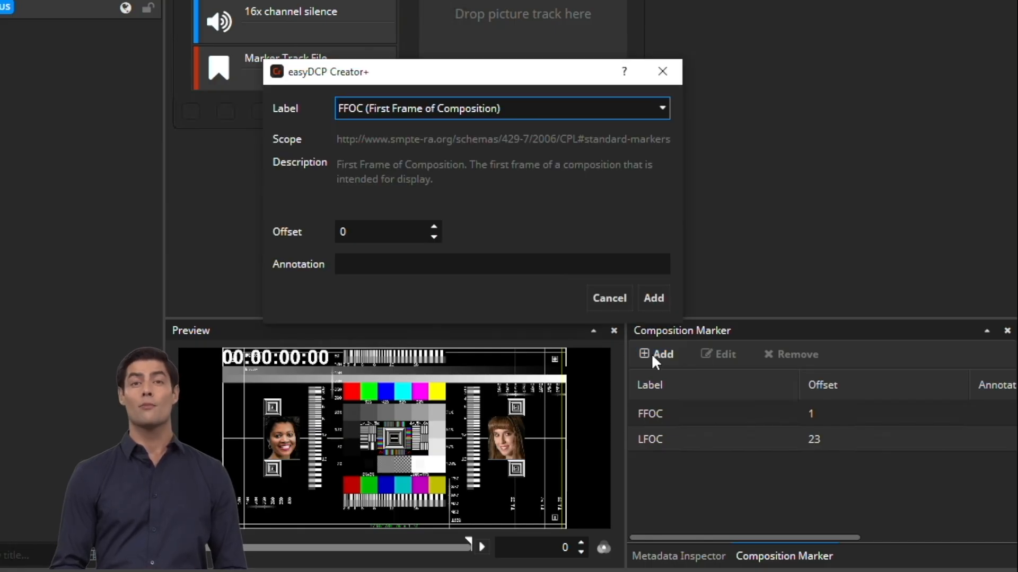
left_click(667, 107)
scroll(571, 217, "down", 1)
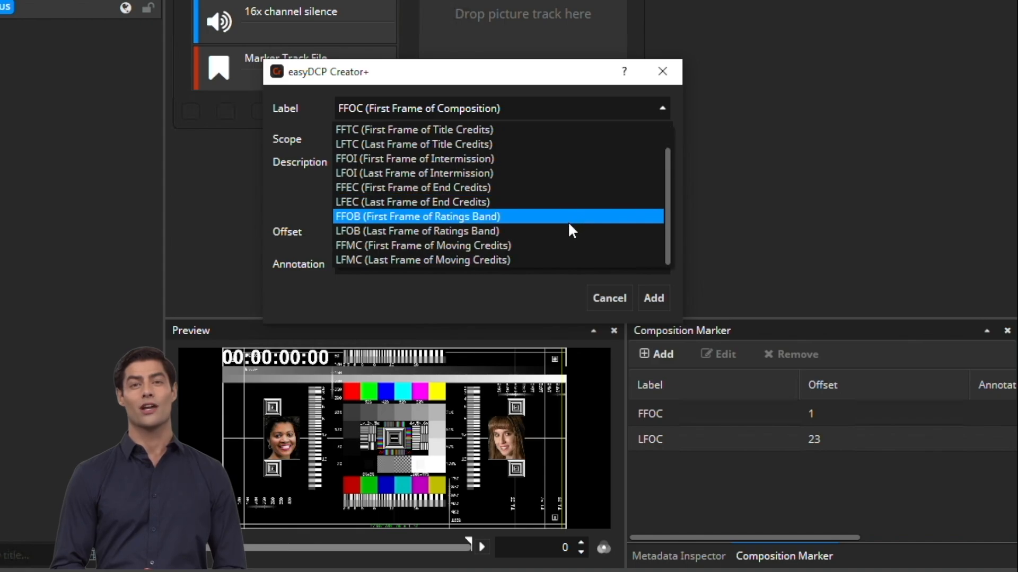
left_click(549, 244)
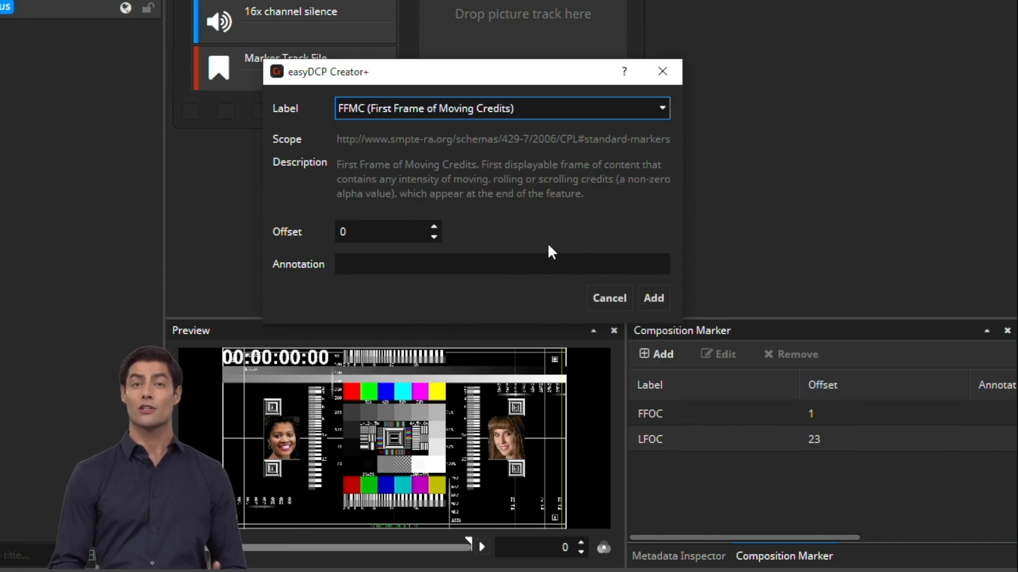
key("Tab")
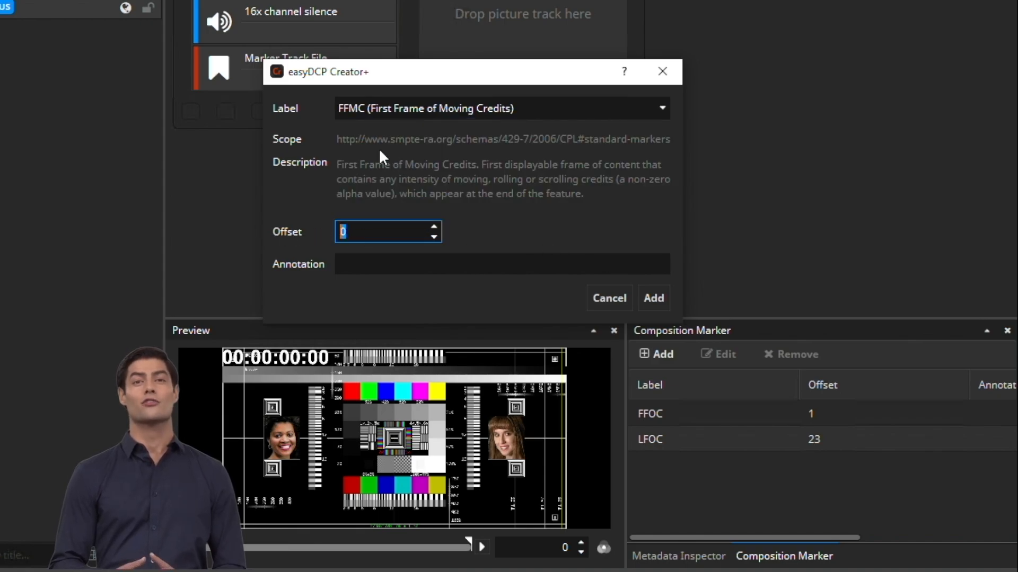
type("1")
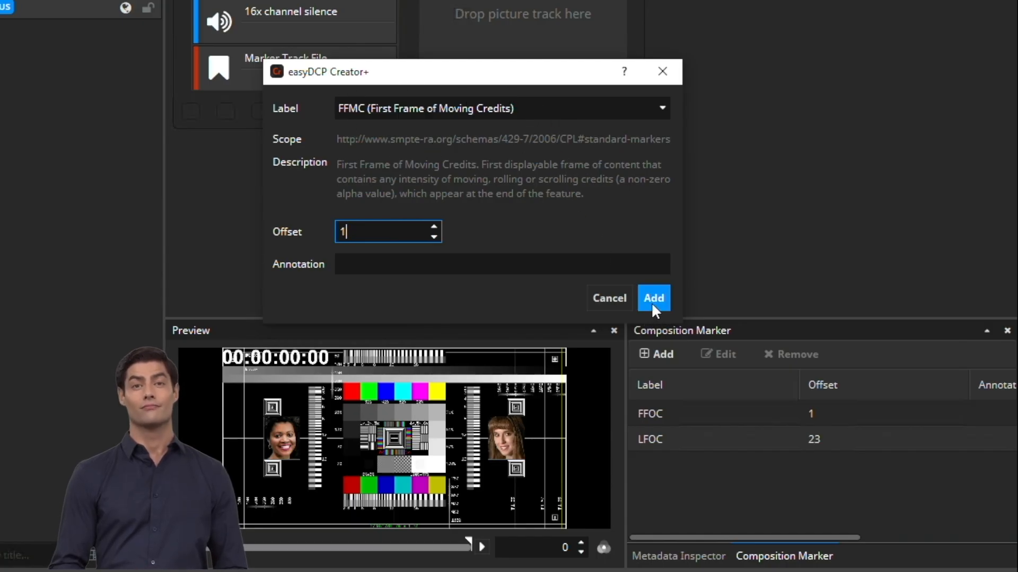
type("5")
left_click(652, 300)
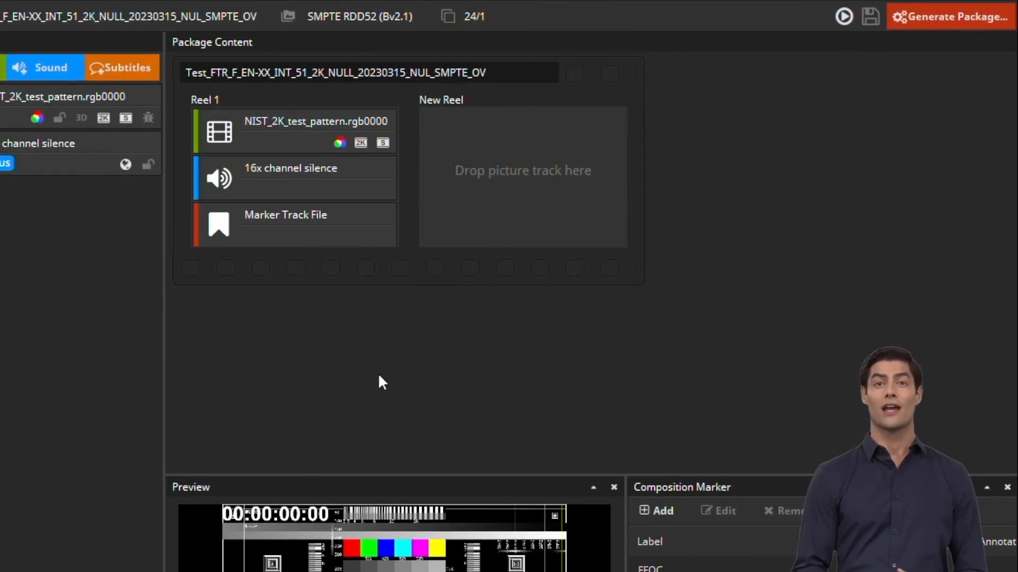
Open the Naming Convention editor using the '...' button beside the composition title
mouse_move(269, 135)
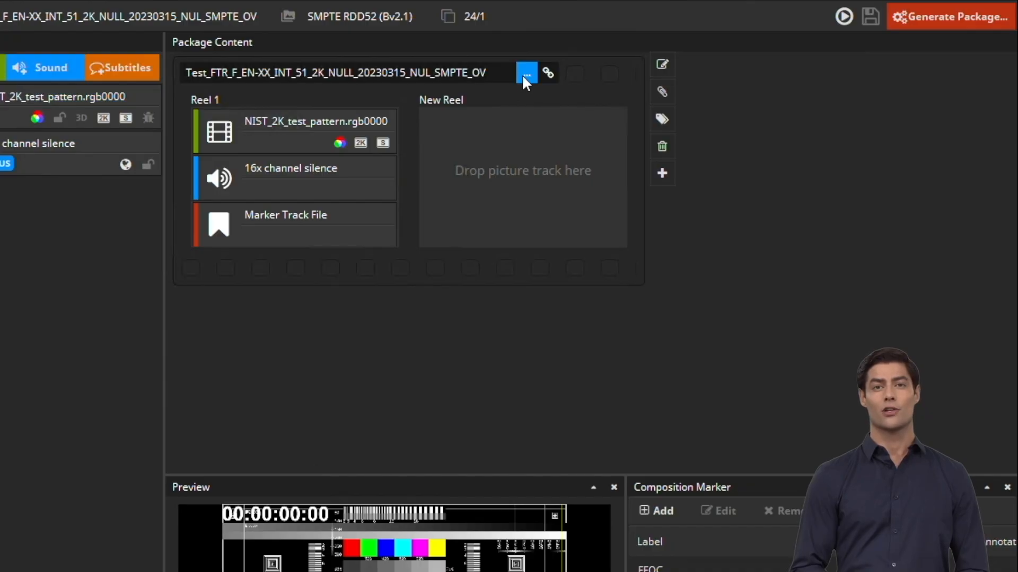
left_click(526, 74)
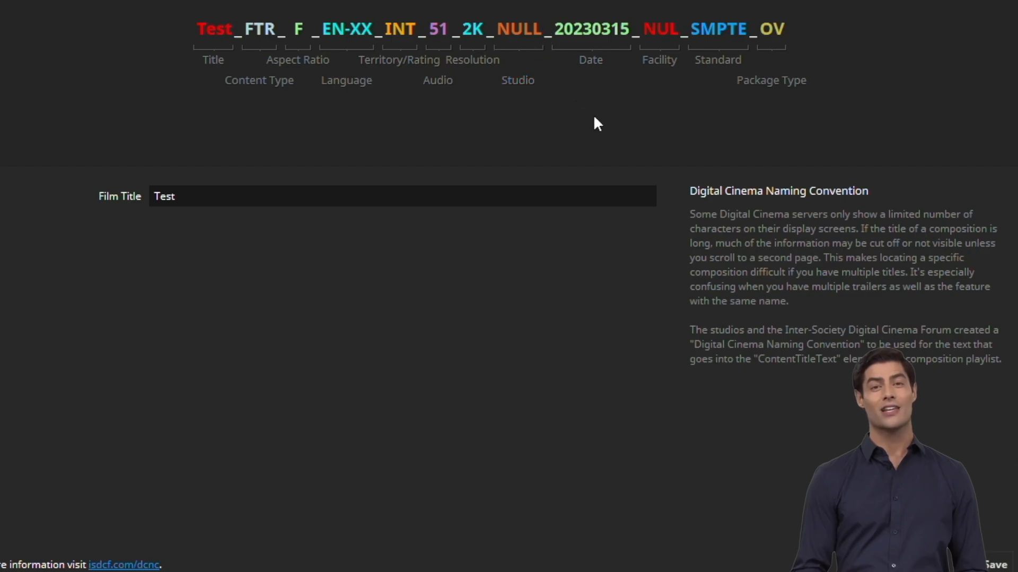
Add a new facility with code FHG and description 'Fraunhofer IIS'
left_click(660, 60)
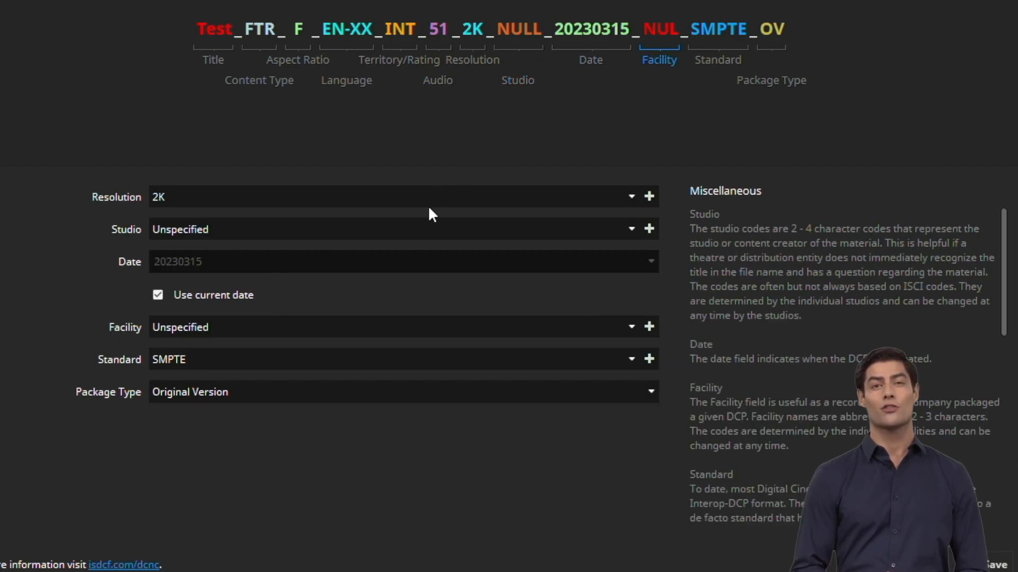
left_click(649, 326)
type("FHG")
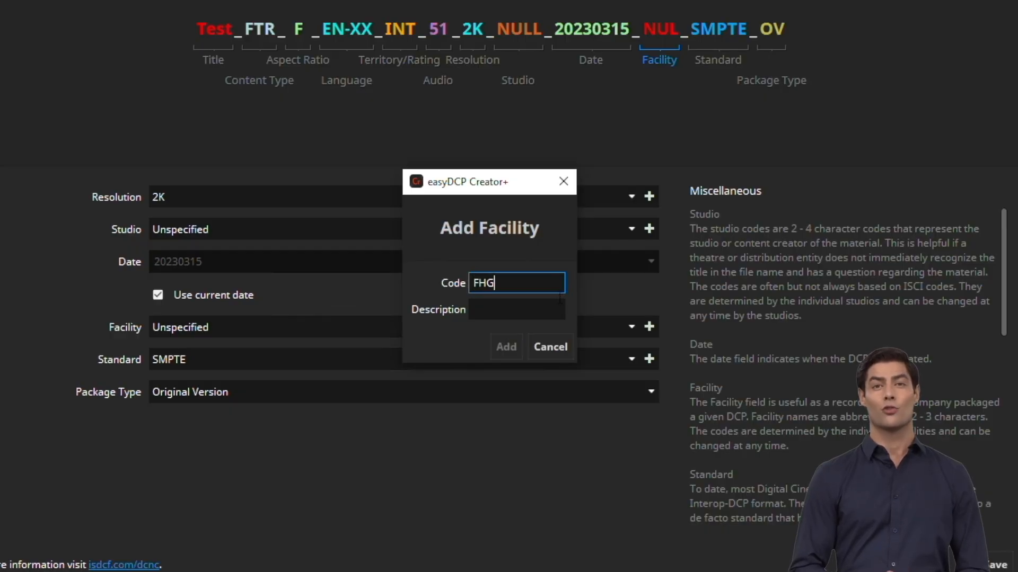
key("Tab")
type("Fraunhofer IIS")
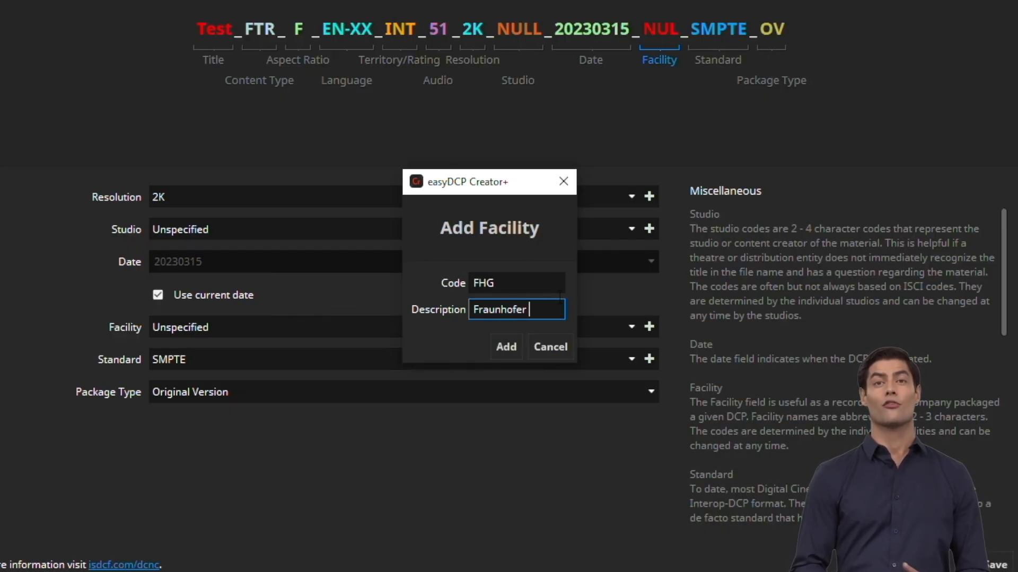
left_click(504, 349)
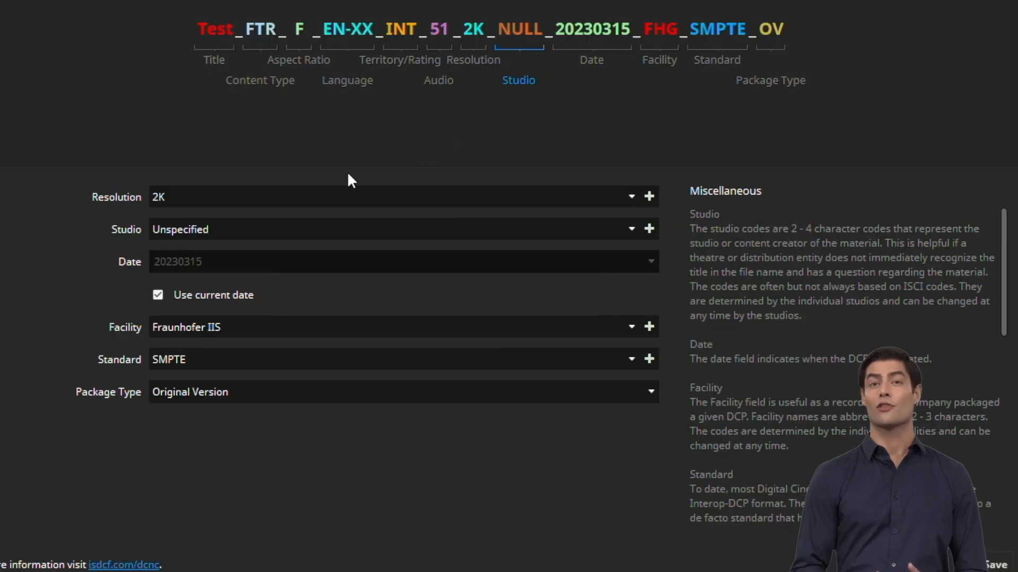
Choose 20th Century Studios as the studio, giving the TCS code
left_click(228, 225)
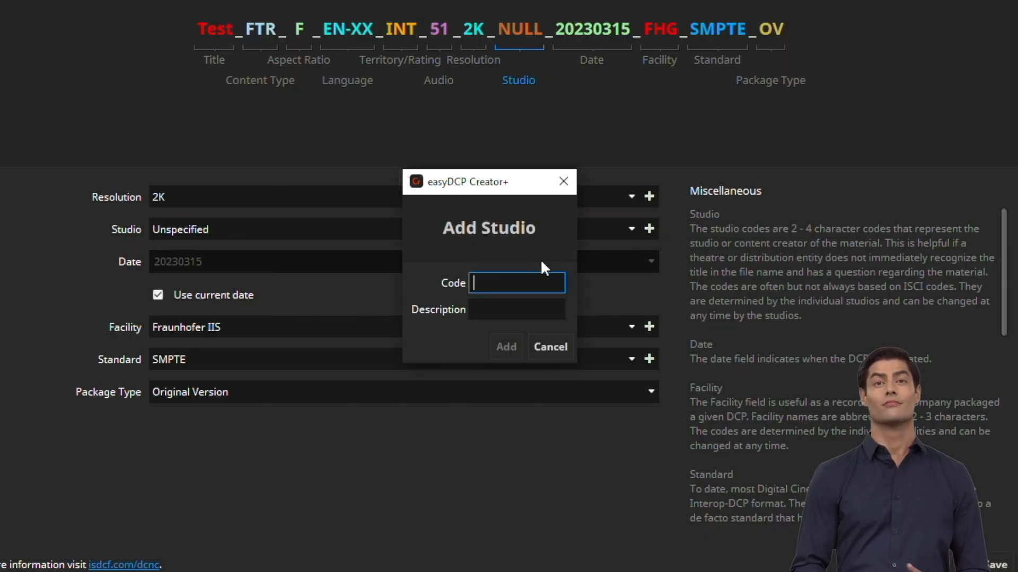
left_click(566, 181)
left_click(632, 228)
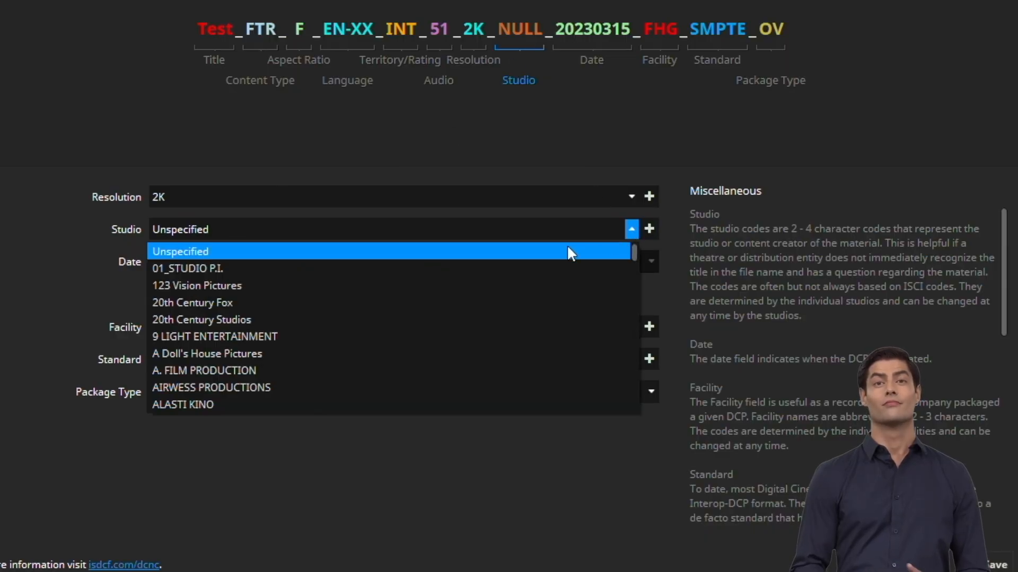
left_click(387, 319)
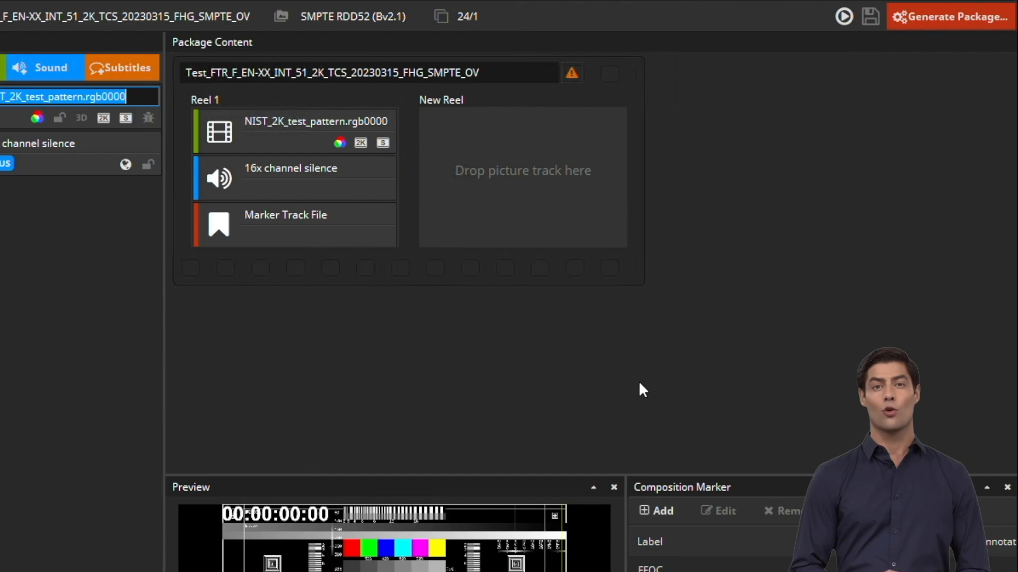
Review the warnings that CPL Distributor and Facility are 'Unspecified' unlike the title, then close the list
left_click(571, 72)
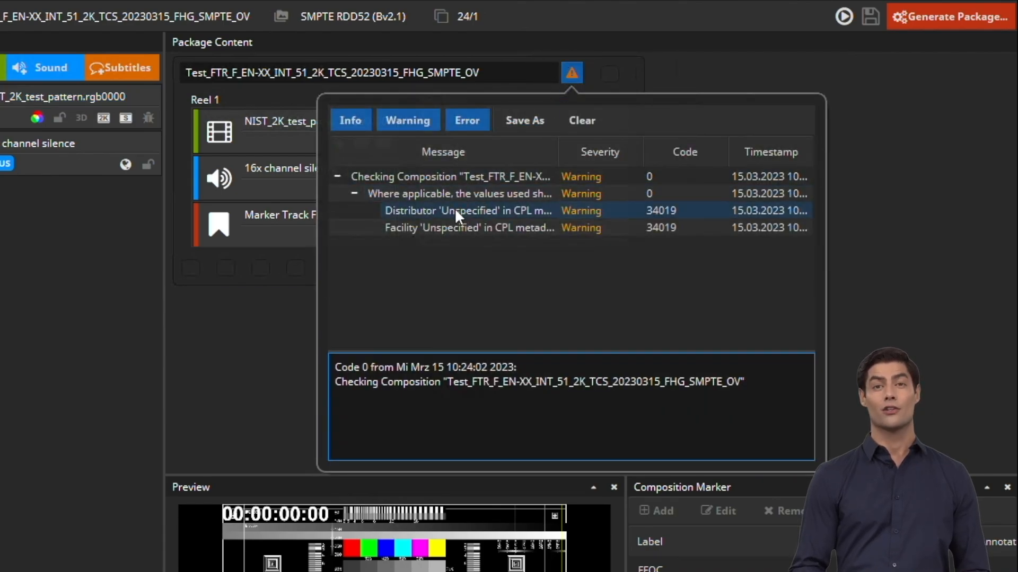
left_click(455, 211)
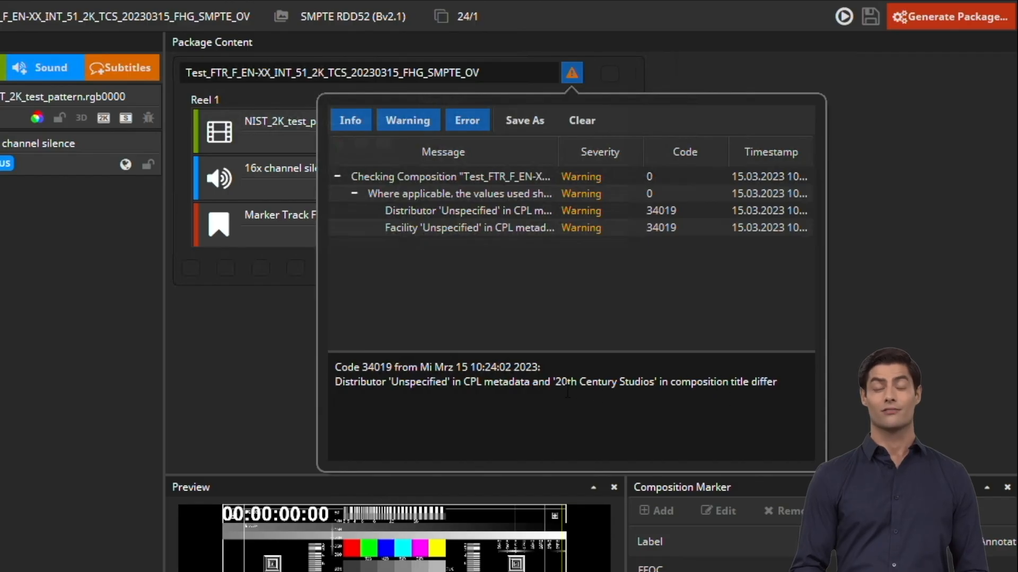
left_click_drag(555, 382, 663, 390)
key("ctrl+c")
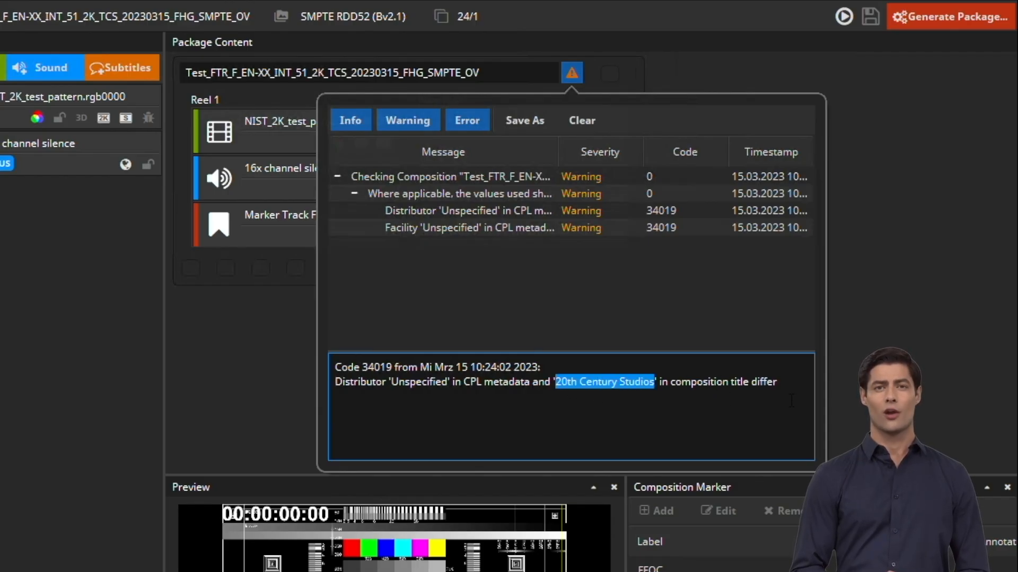
left_click(472, 227)
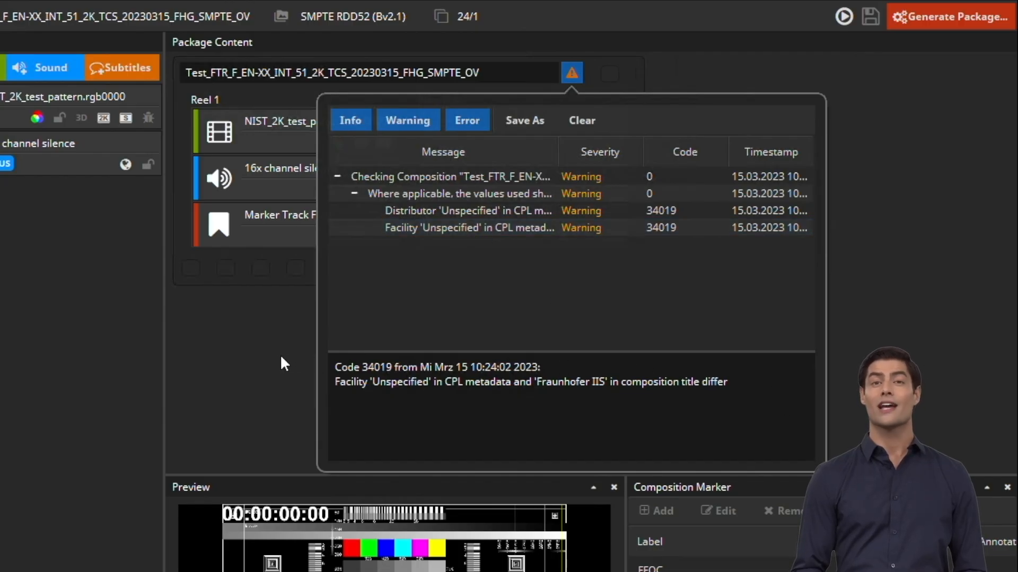
left_click(250, 361)
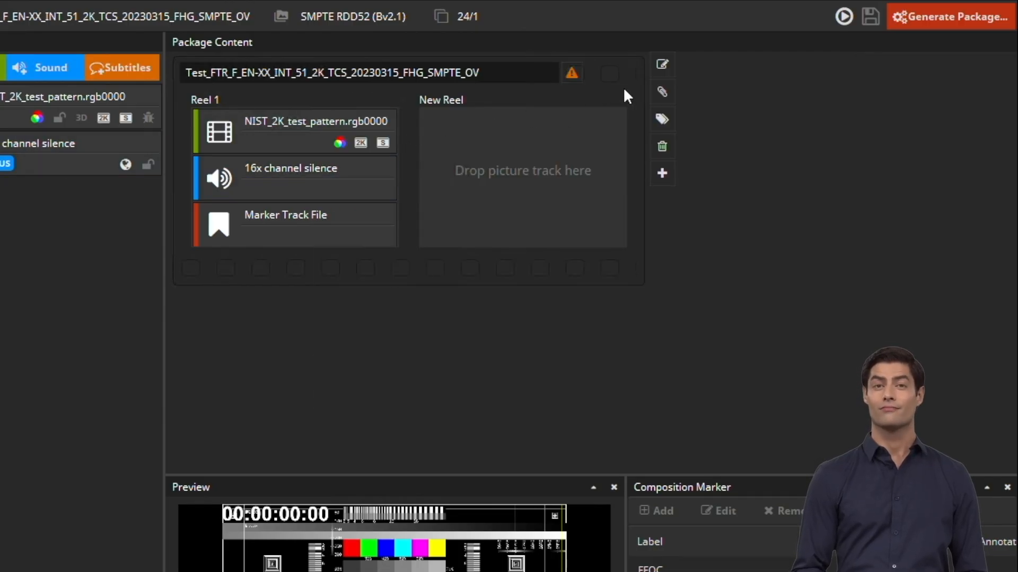
In the CPL metadata, set Facility to 'Fraunhofer IIS' and paste '20th Century Studios' as Distributor
left_click(663, 90)
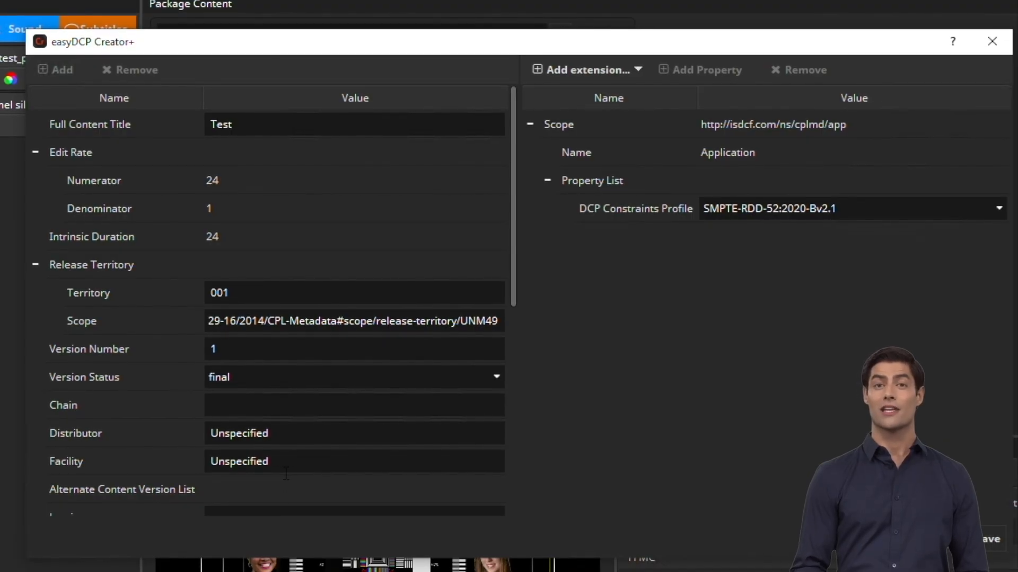
left_click(157, 456)
type("Fraunhofer ")
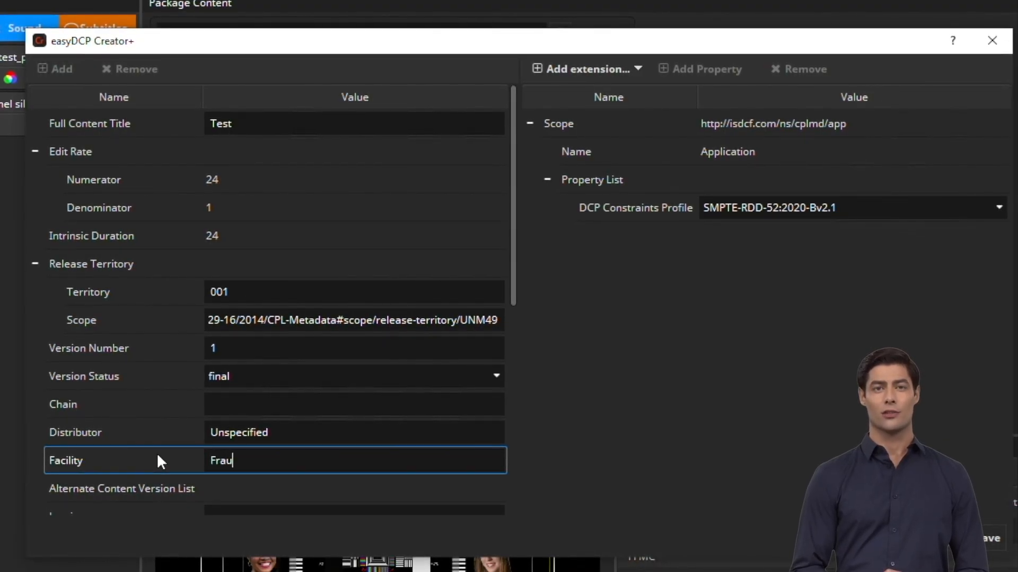
type("IIS")
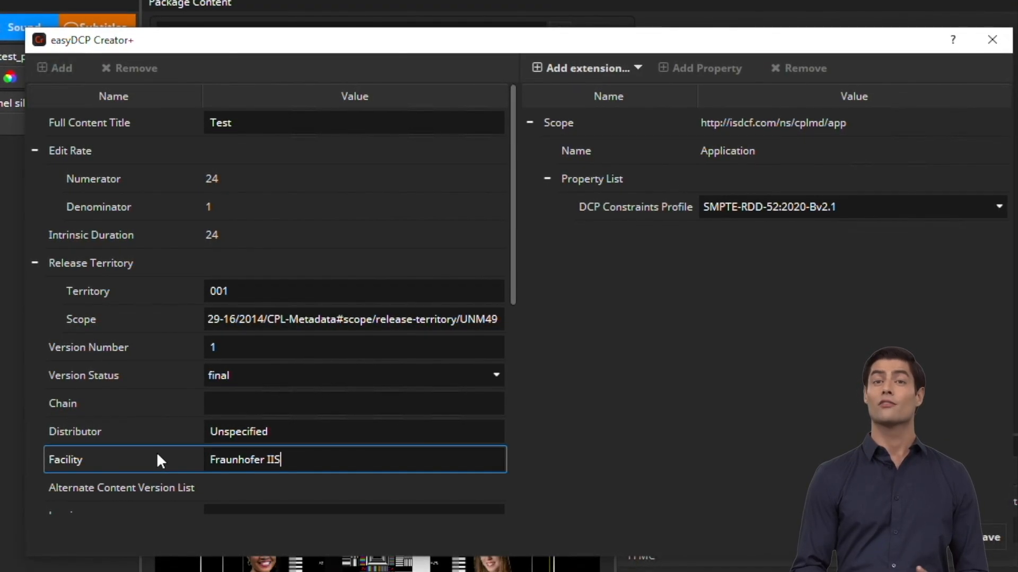
left_click(186, 440)
key("ctrl+v")
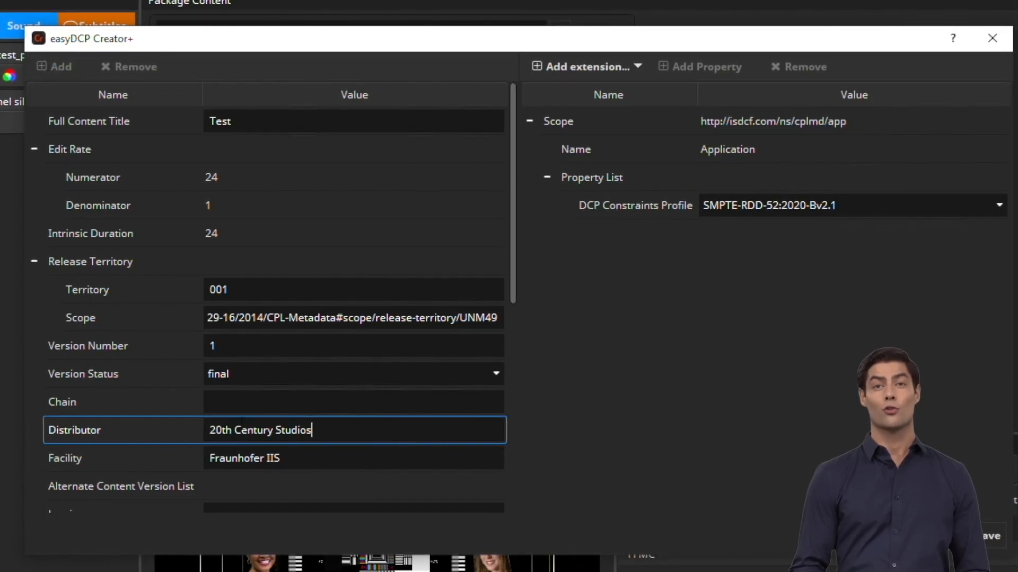
Scroll the metadata list and inspect the main sound configuration value
scroll(506, 254, "down", 3)
left_click_drag(512, 282, 526, 394)
left_click_drag(210, 290, 392, 303)
left_click(399, 303)
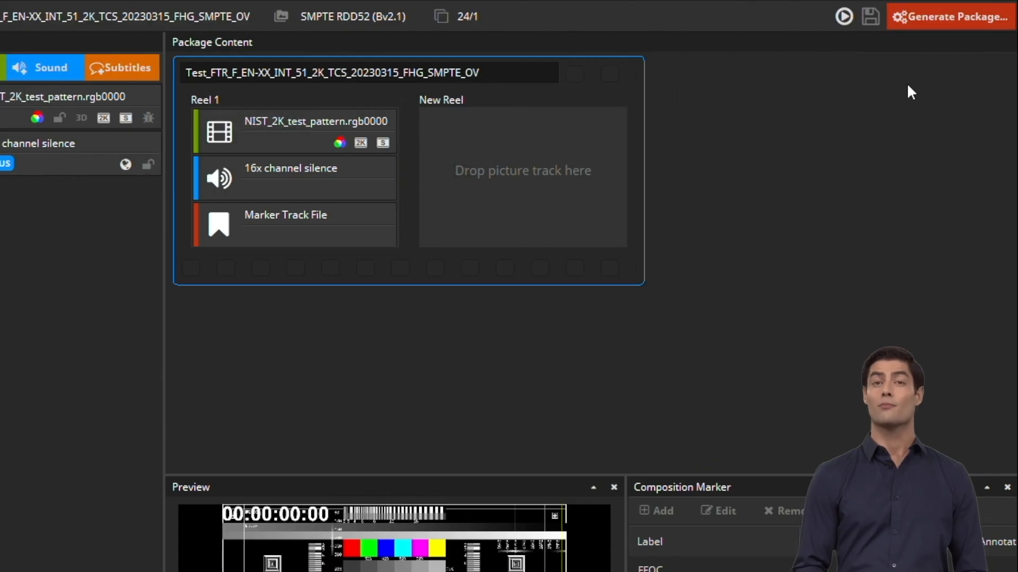
Start package generation, entering the signing key password with Save password ticked
left_click(945, 16)
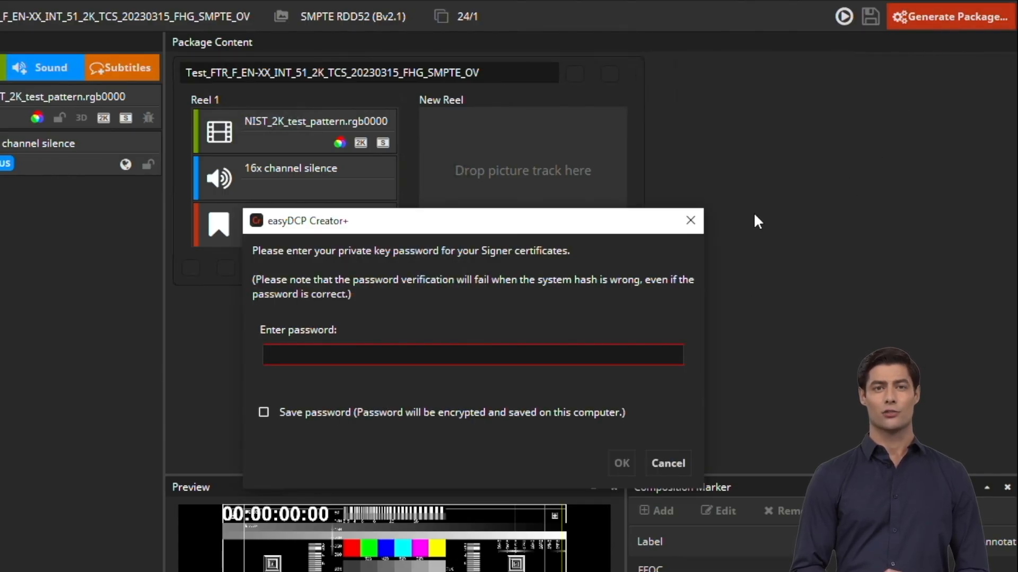
type("•••••••")
left_click(430, 416)
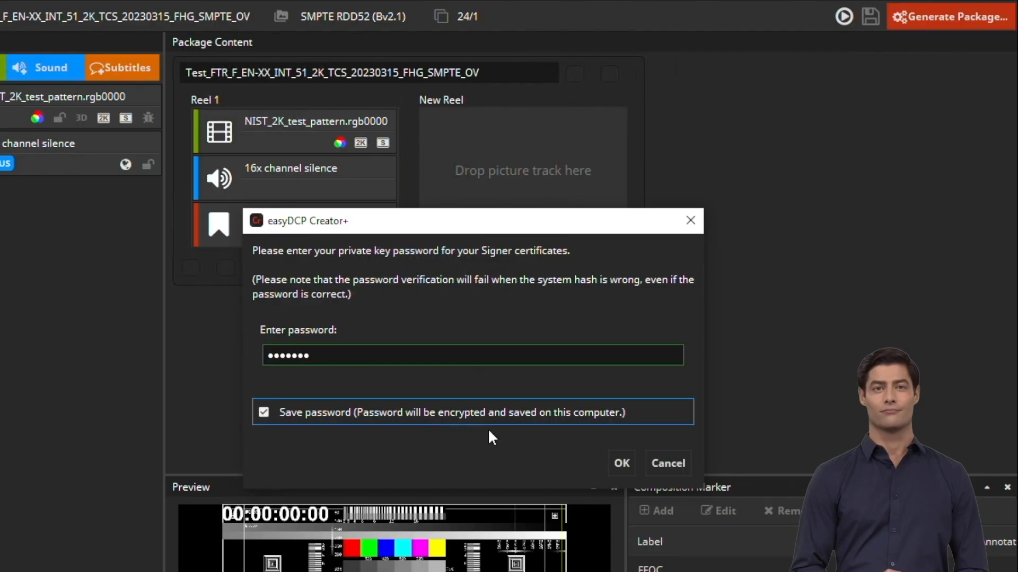
left_click(621, 463)
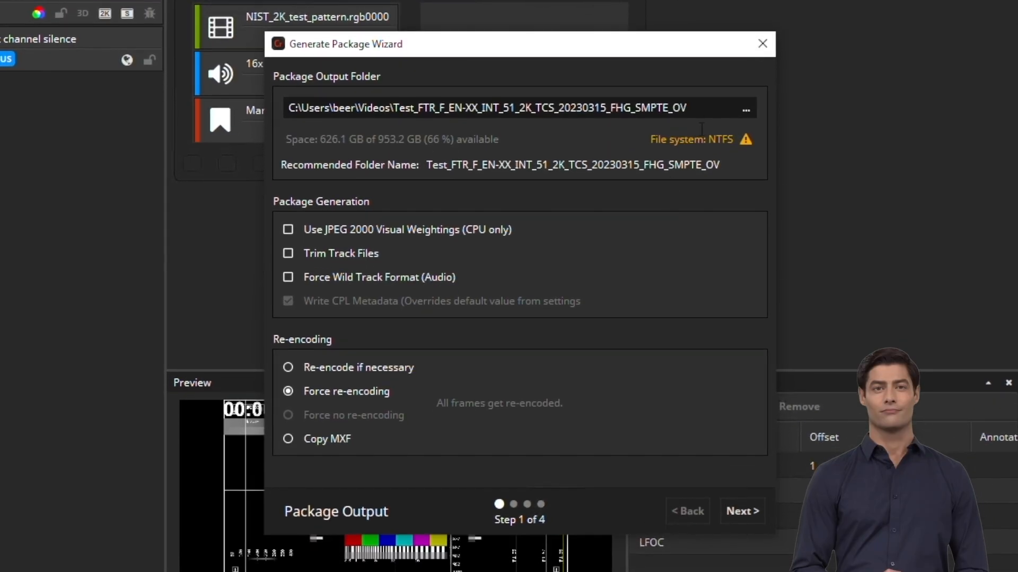
Accept the output and quality settings, render the package, and proceed to validation
left_click(749, 511)
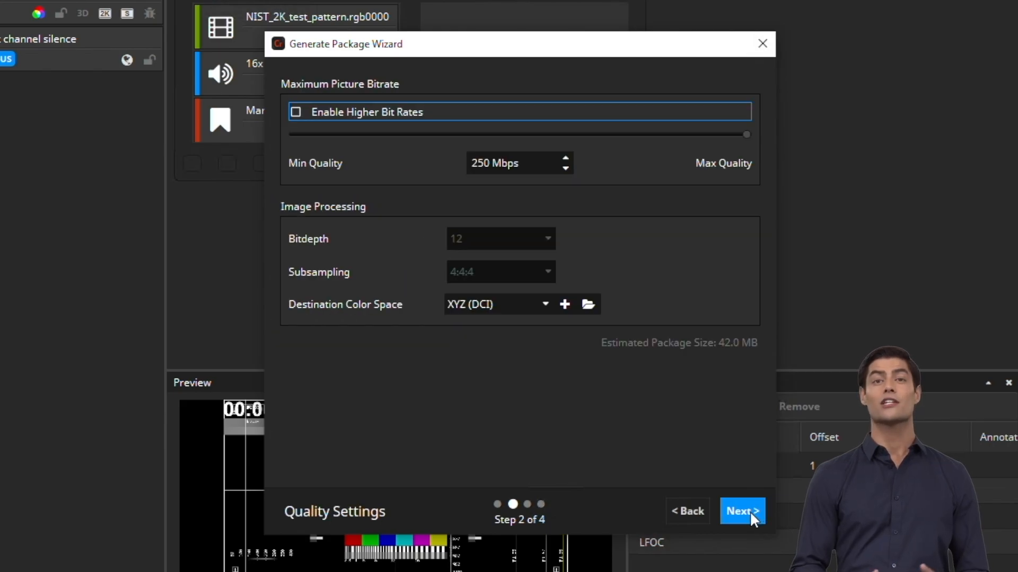
left_click(748, 511)
left_click(749, 511)
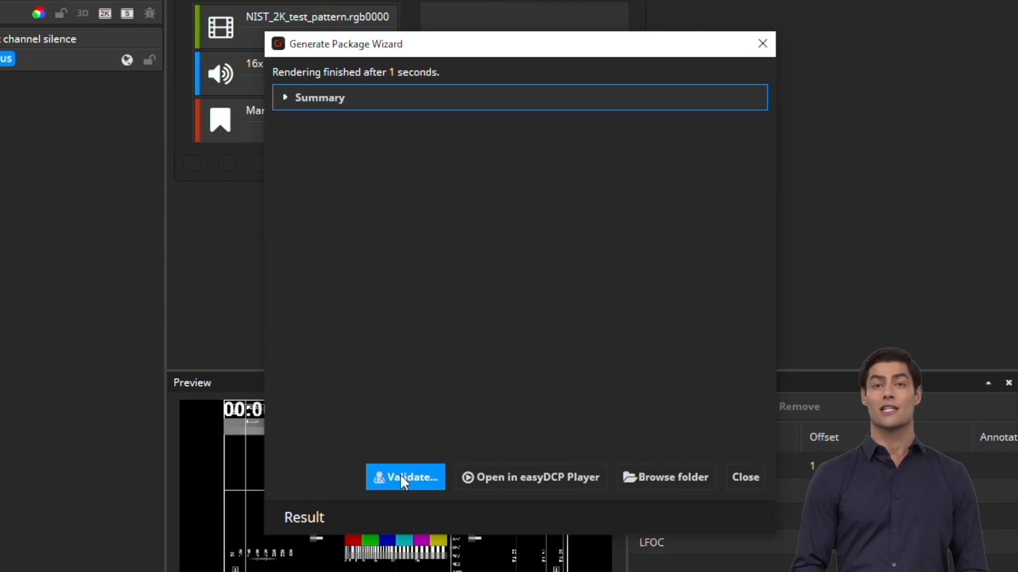
left_click(440, 494)
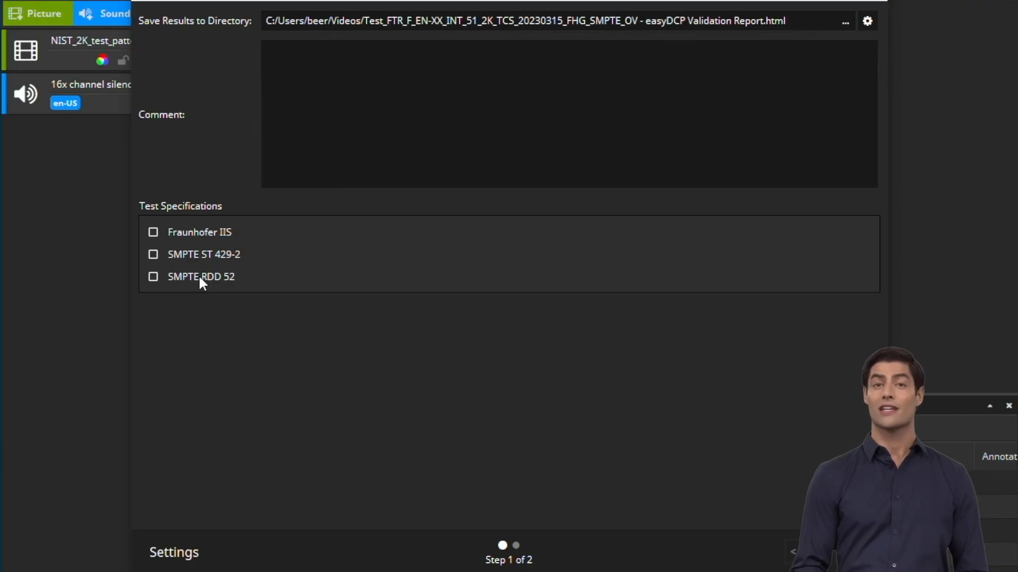
Add SMPTE RDD 52 to the validation tests, run them, and open the HTML report
left_click(196, 277)
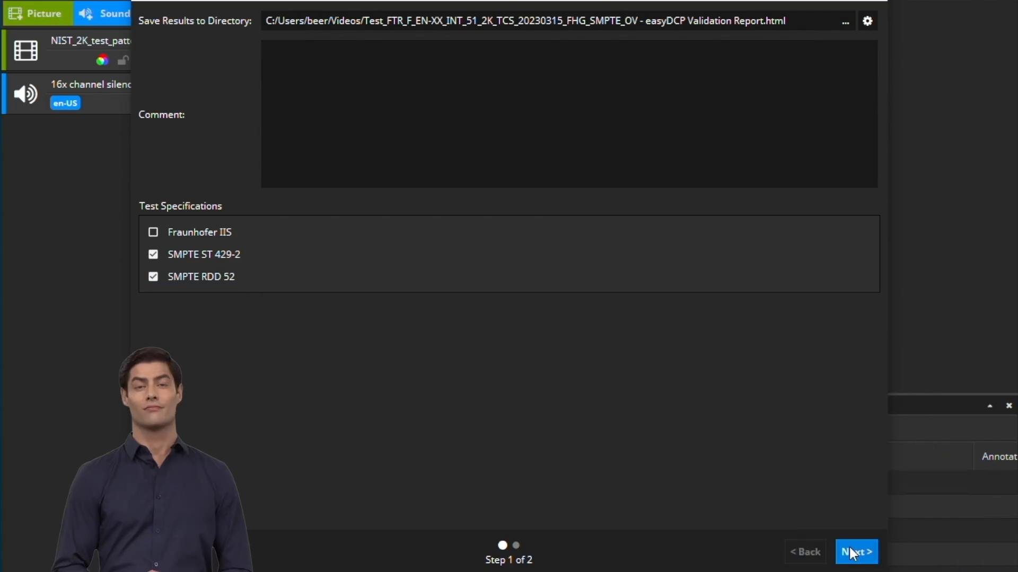
left_click(849, 547)
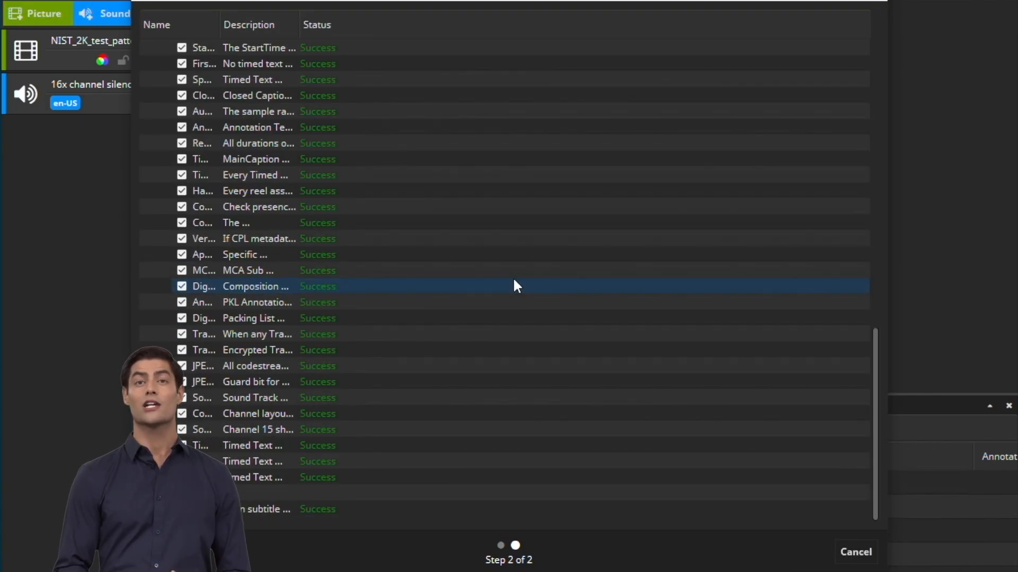
left_click(833, 512)
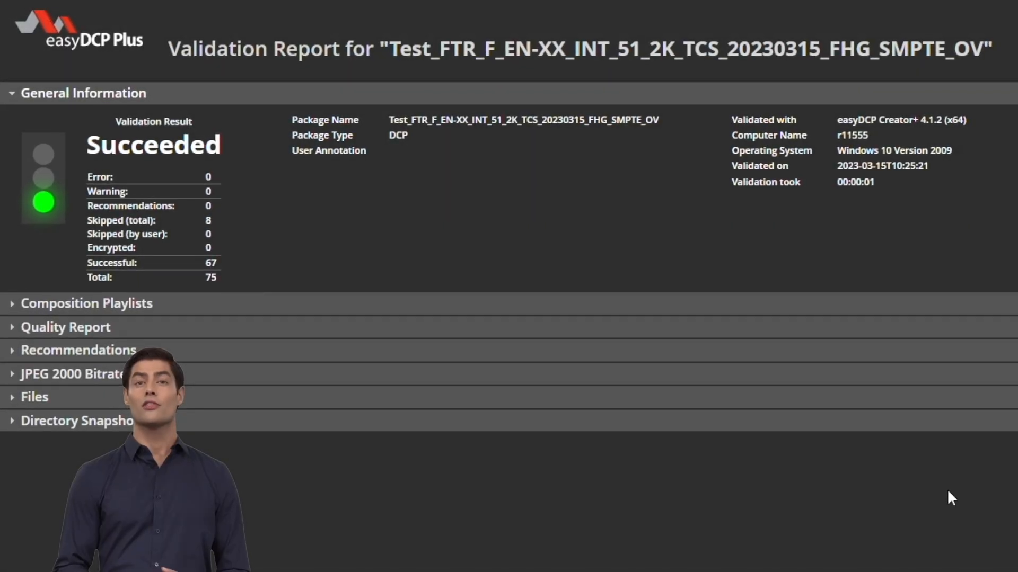